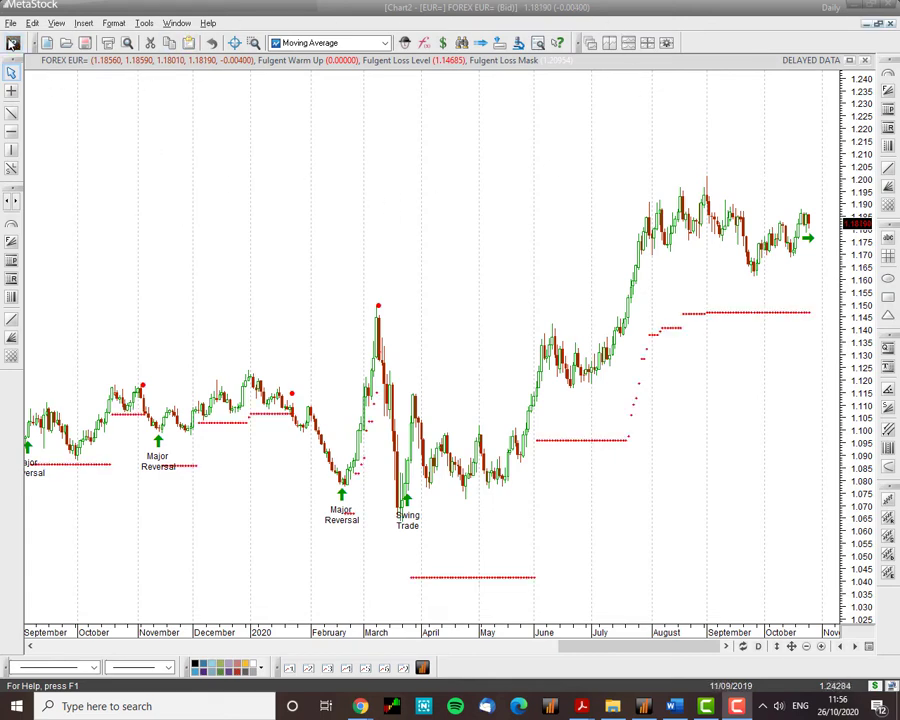
- Open the Power Console's Explore setup and scroll the list to Fulgent AI - Stocks
left_click(12, 43)
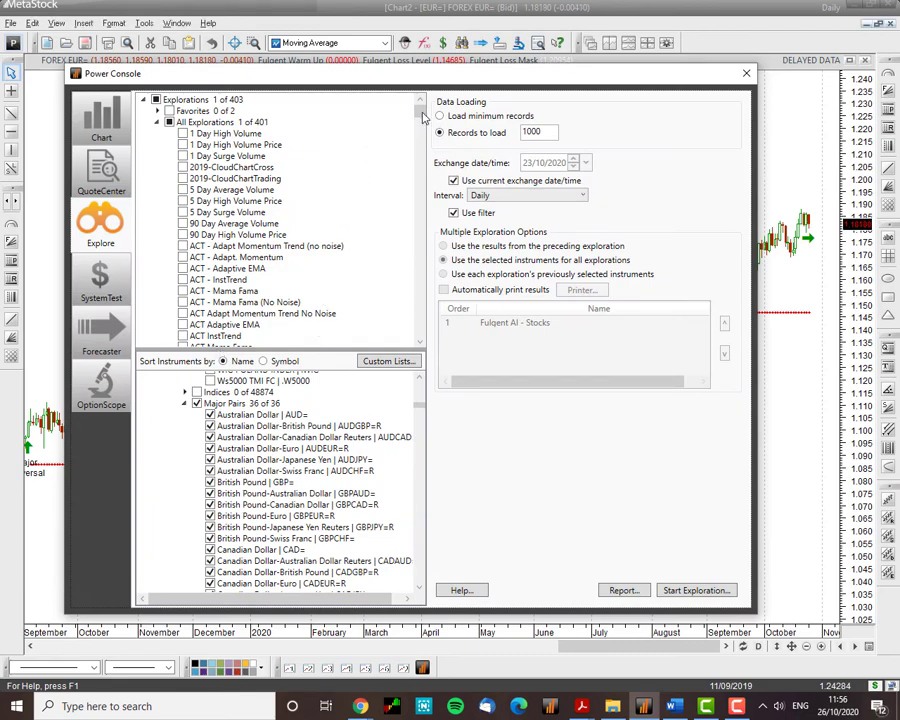
left_click_drag(422, 117, 423, 222)
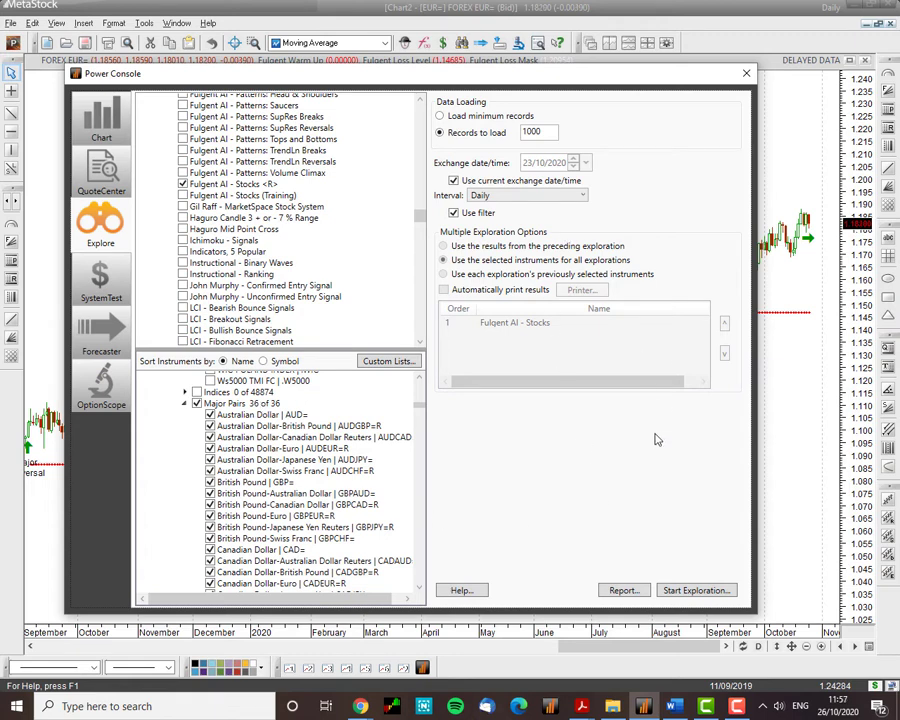
- Start the Fulgent AI - Stocks exploration across the 36 Major Pairs
left_click(700, 591)
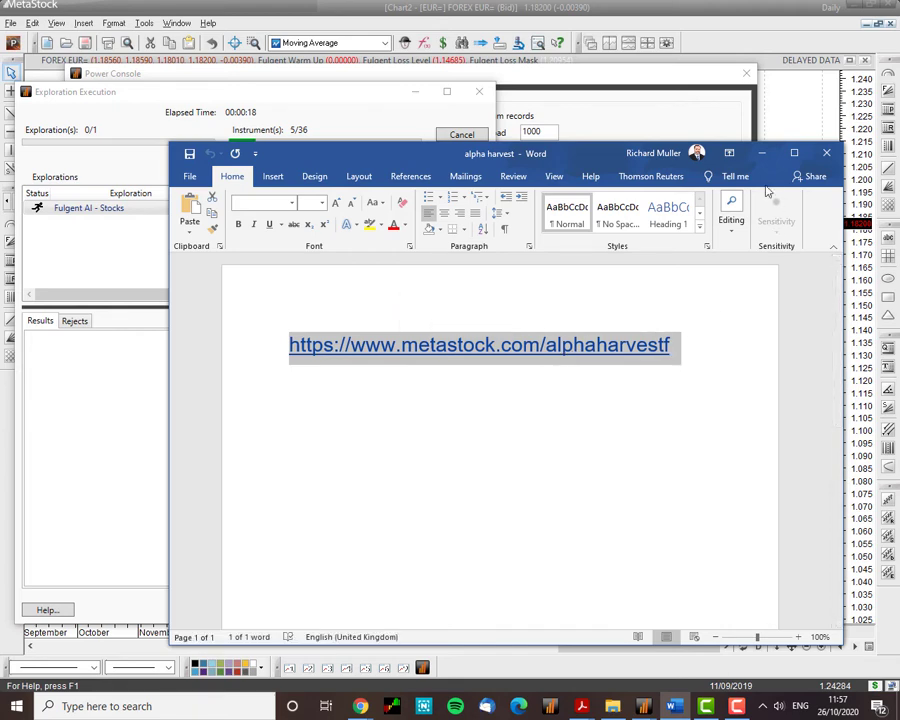
- Minimize Word, scroll the Fulgent AI page's description and subscription pricing, then return to the top
left_click(762, 155)
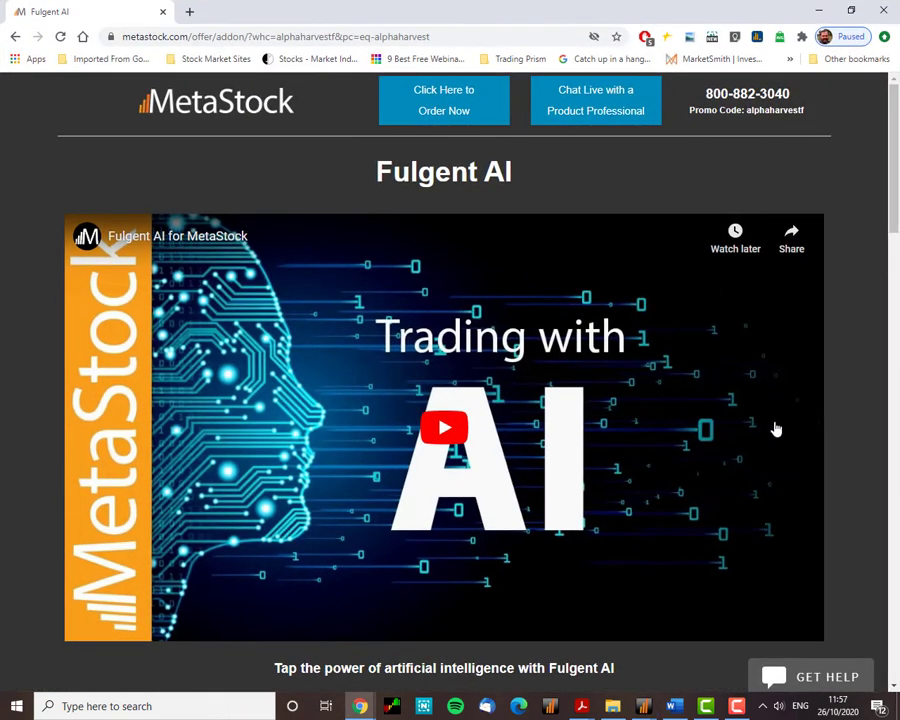
scroll(896, 230, "down", 2)
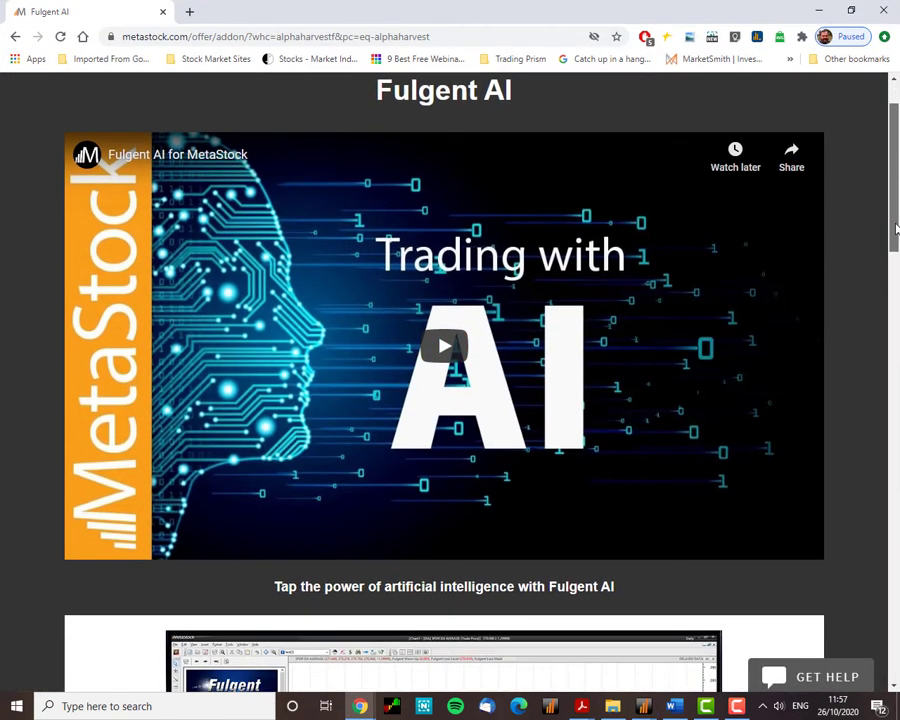
left_click_drag(896, 230, 897, 419)
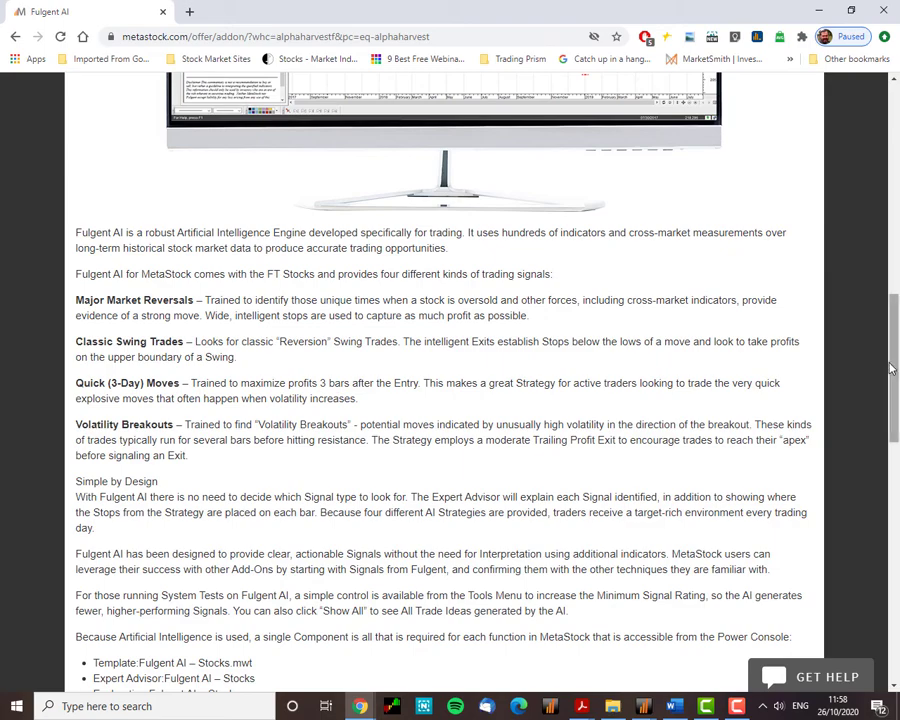
left_click_drag(895, 372, 895, 482)
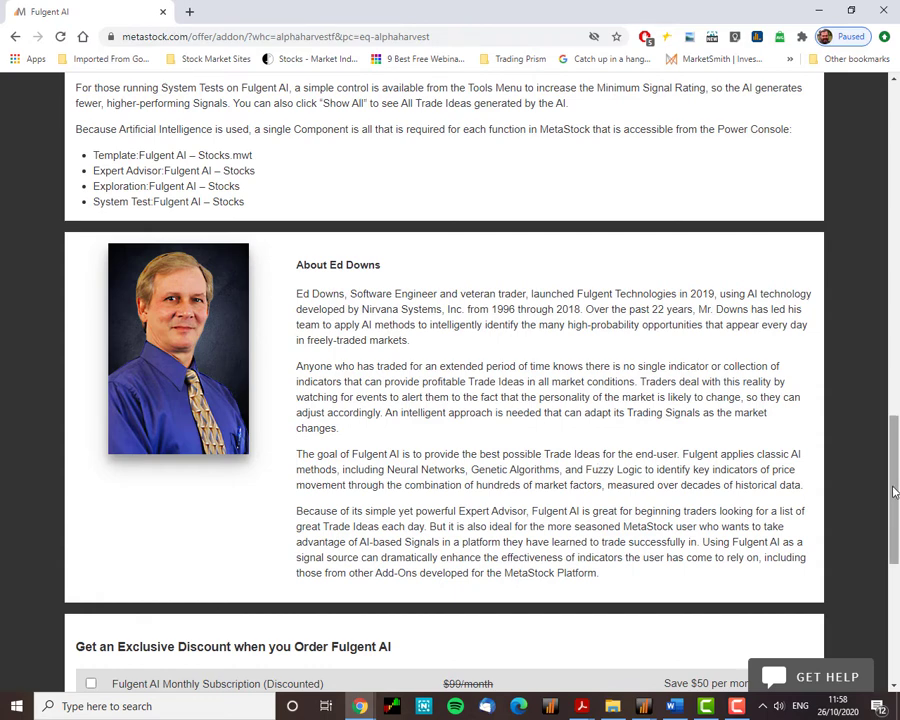
left_click_drag(895, 491, 897, 550)
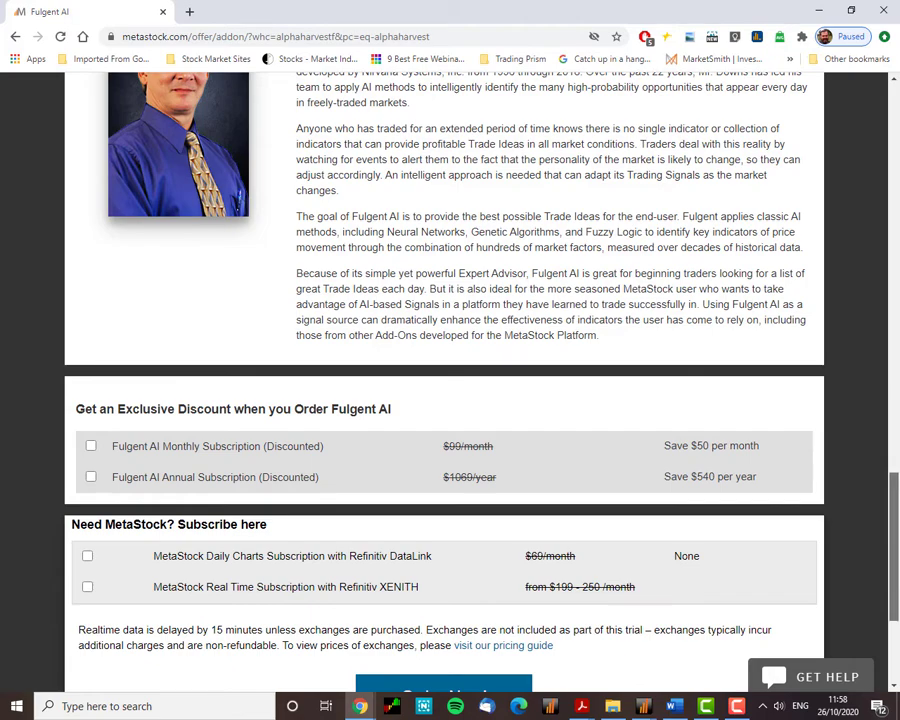
scroll(657, 178, "up", 15)
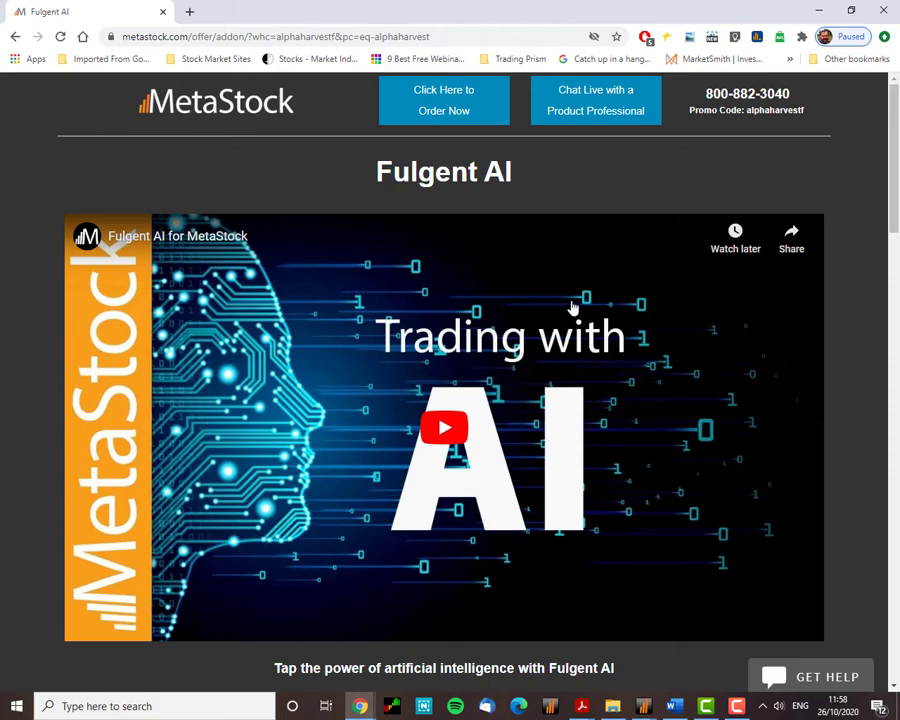
- Return to the 21 exploration results, sort by InLong, and widen the window to show Bars fully
left_click(816, 11)
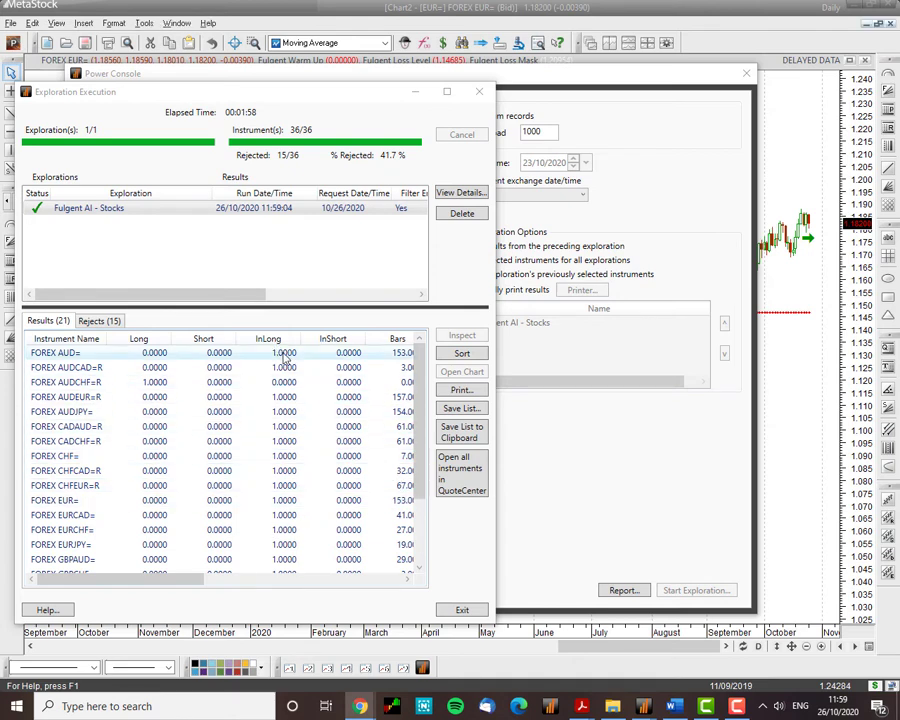
left_click(273, 339)
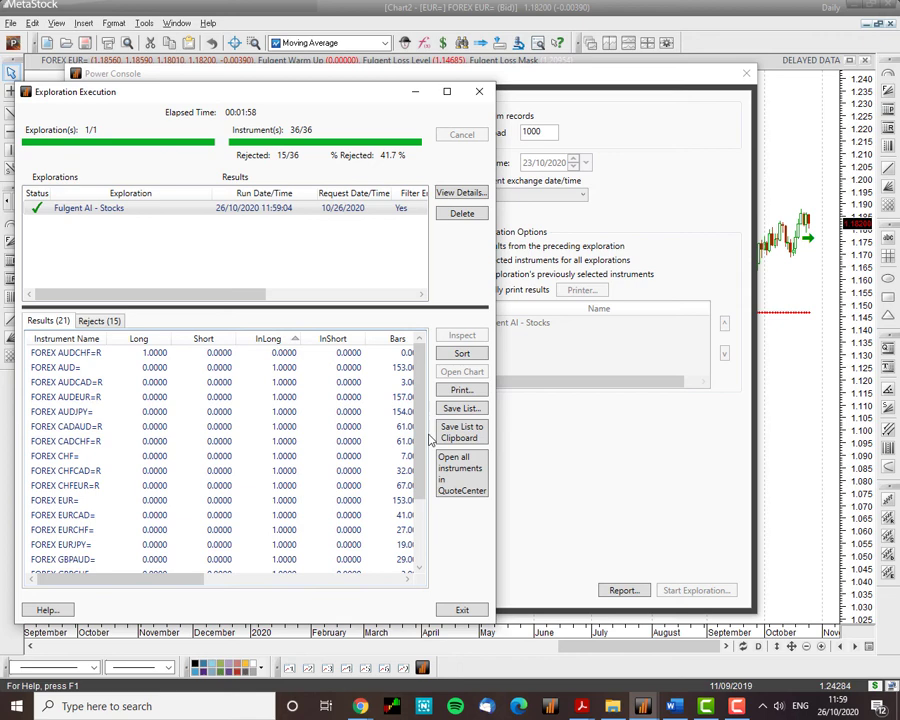
scroll(280, 458, "down", 1)
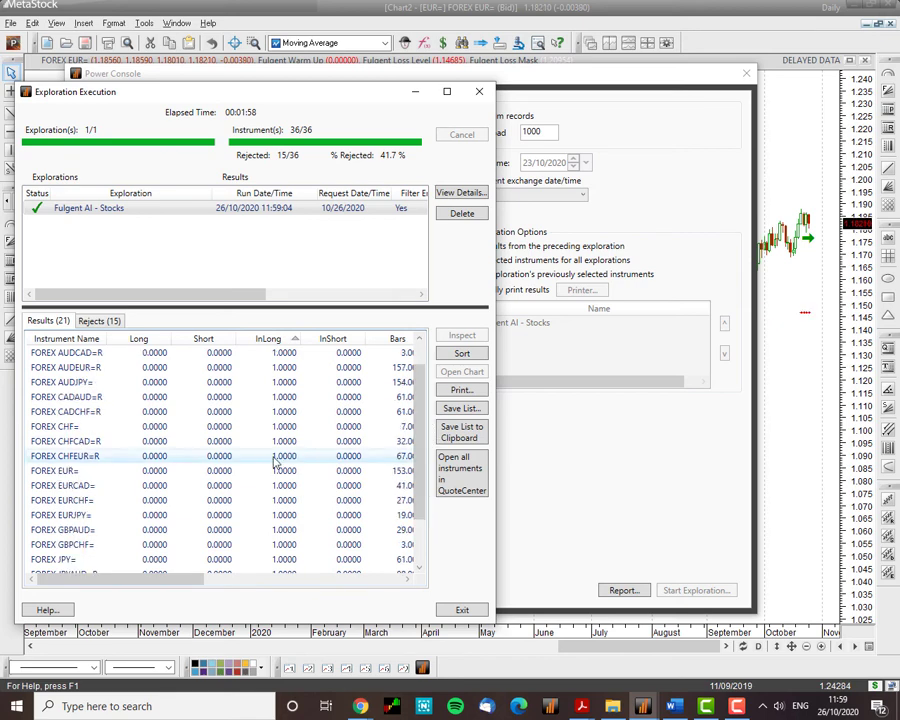
scroll(420, 490, "down", 1)
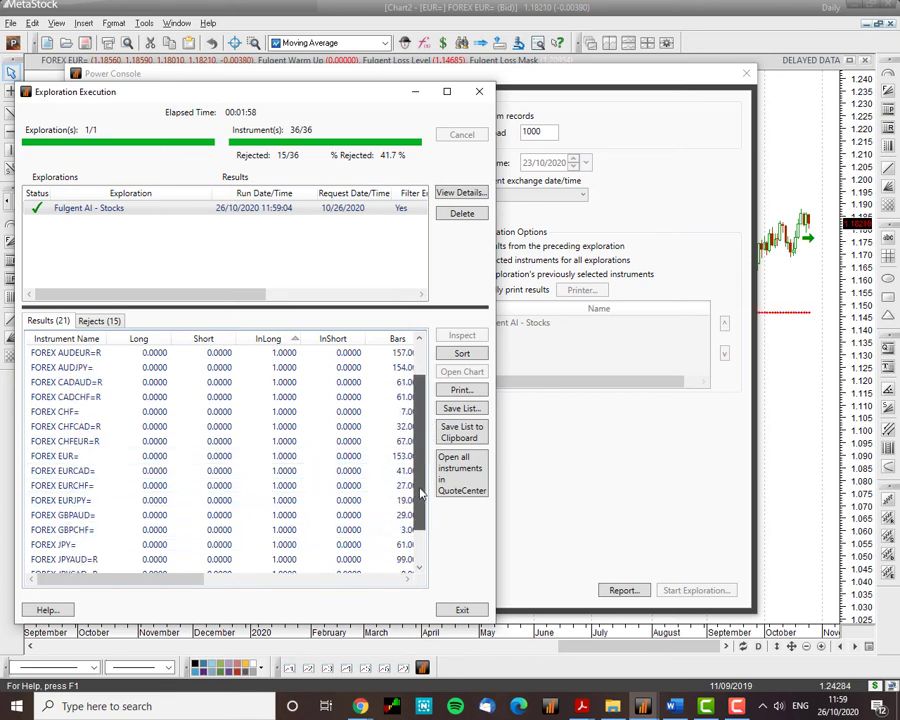
left_click_drag(420, 490, 438, 466)
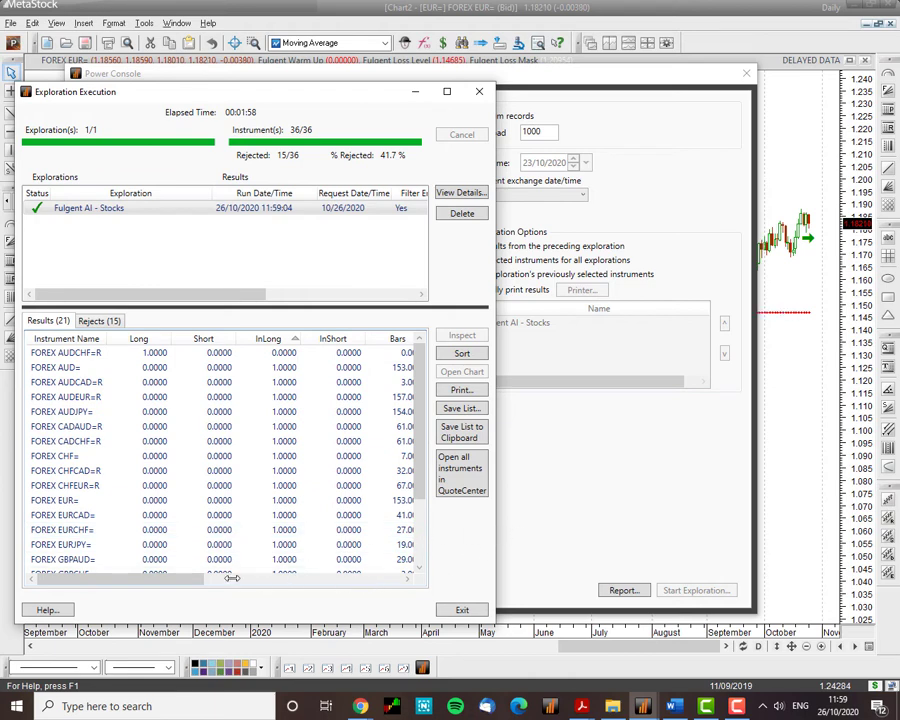
left_click_drag(494, 536, 517, 536)
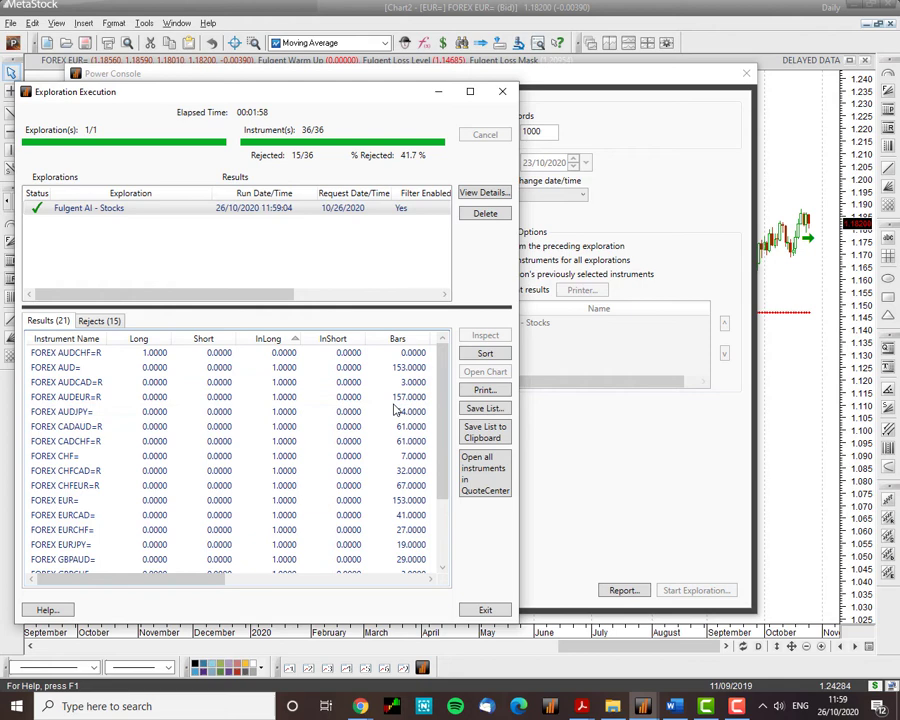
- Sort the results ascending by Bars and open the FOREX AUDCAD=R chart
left_click(398, 341)
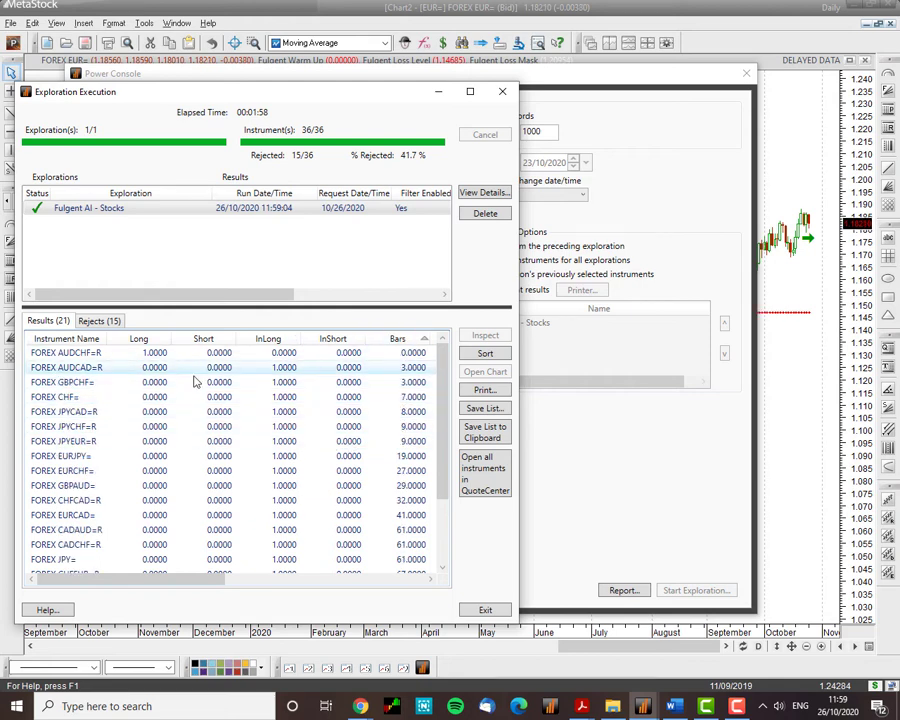
left_click(87, 369)
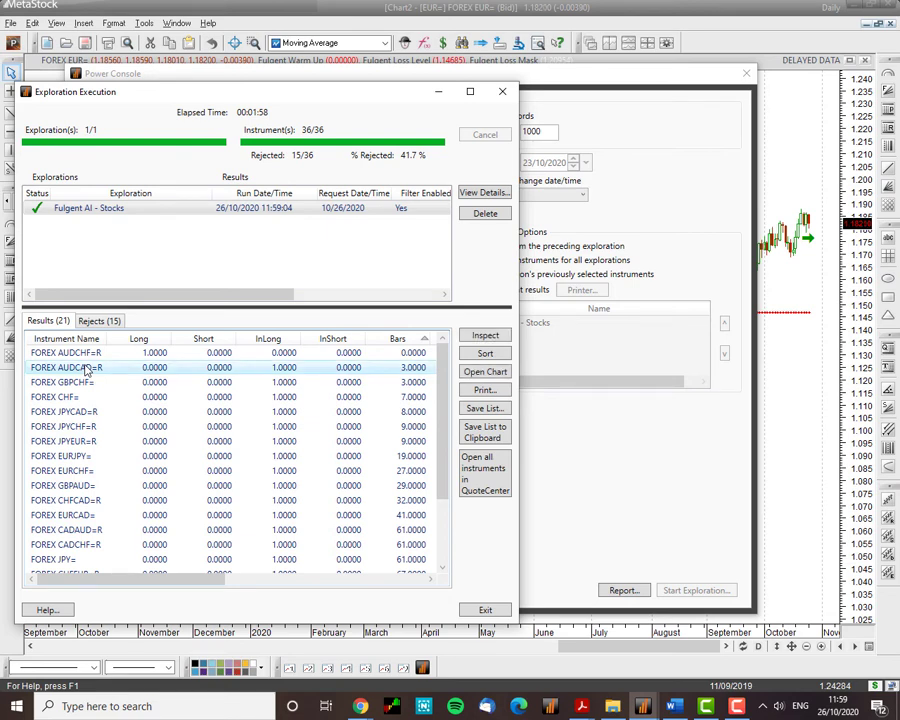
double_click(87, 368)
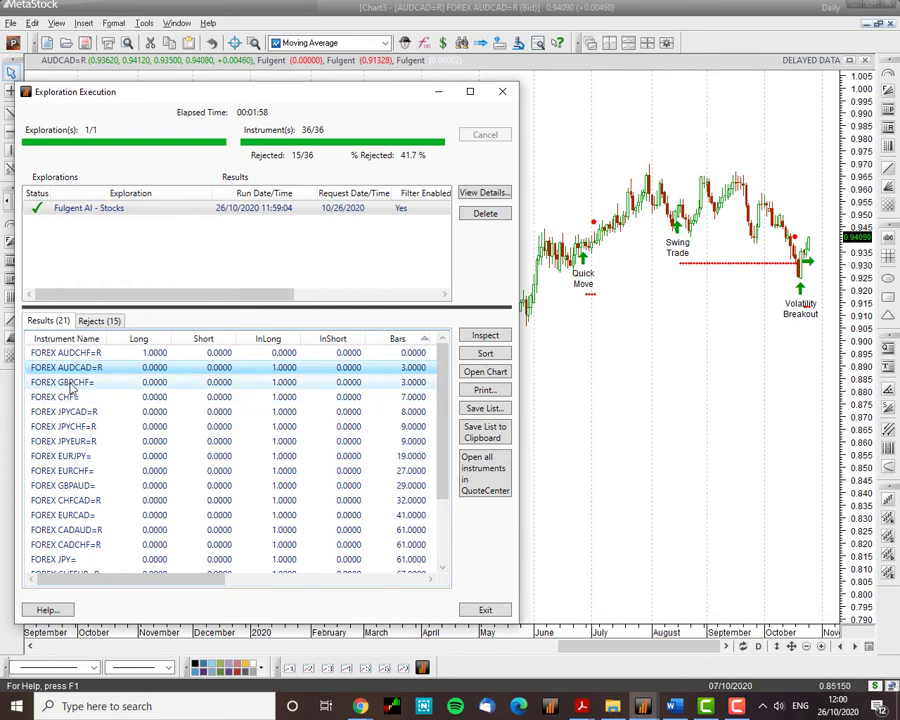
- Move to FOREX GBPCHF= and scroll its chart back through earlier Fulgent signals
key("Down")
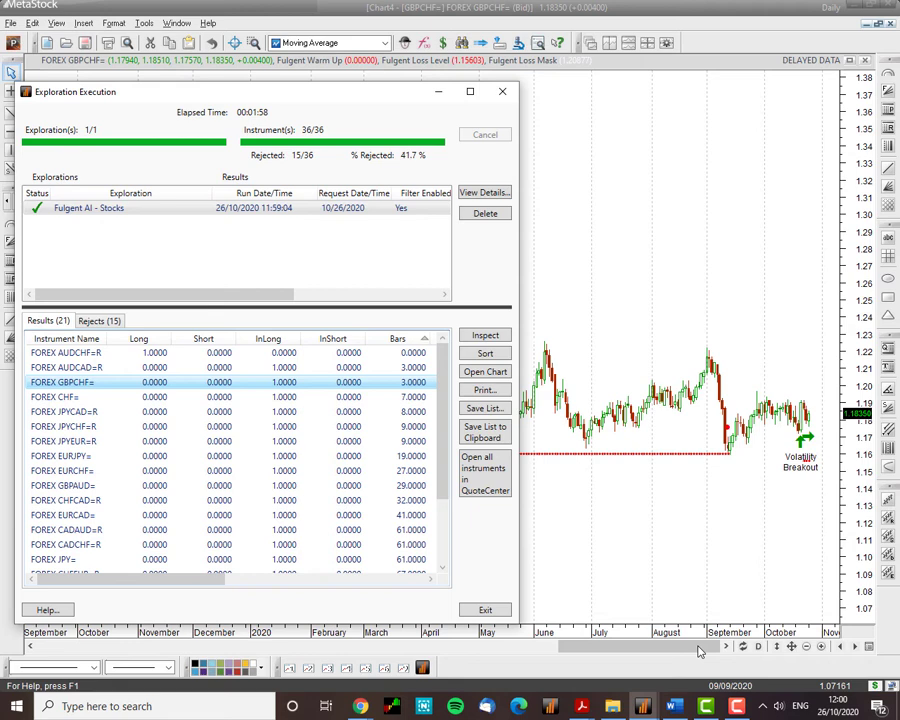
left_click_drag(701, 647, 655, 647)
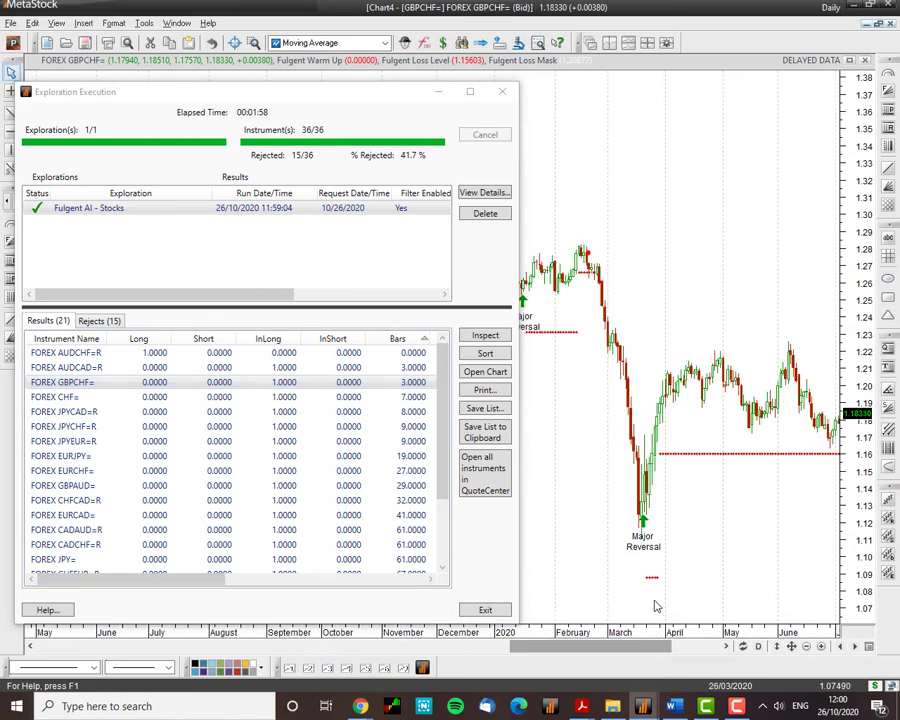
mouse_move(657, 507)
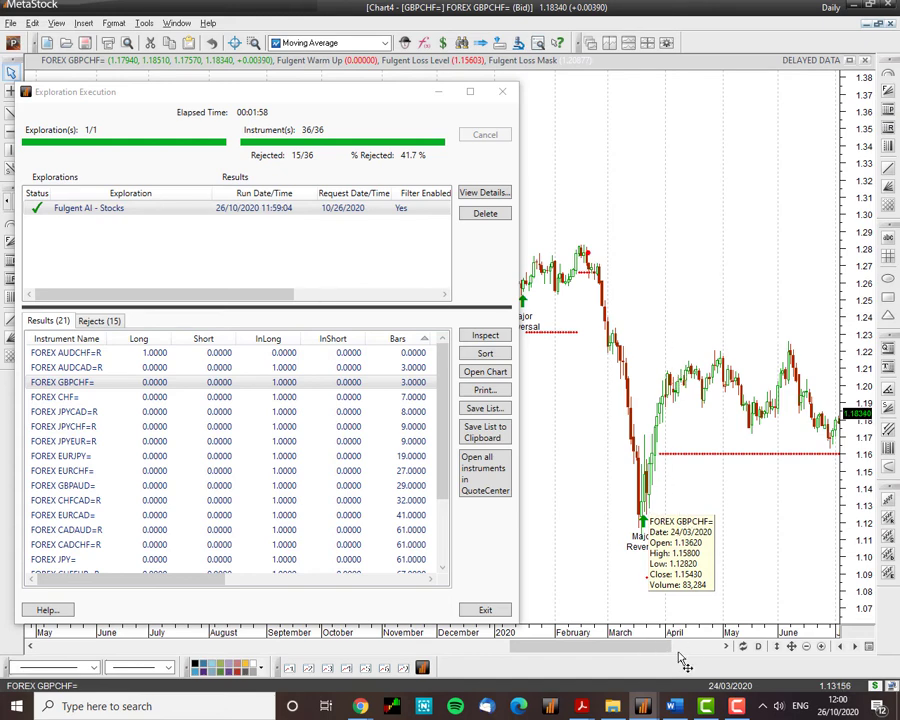
left_click_drag(645, 648, 636, 652)
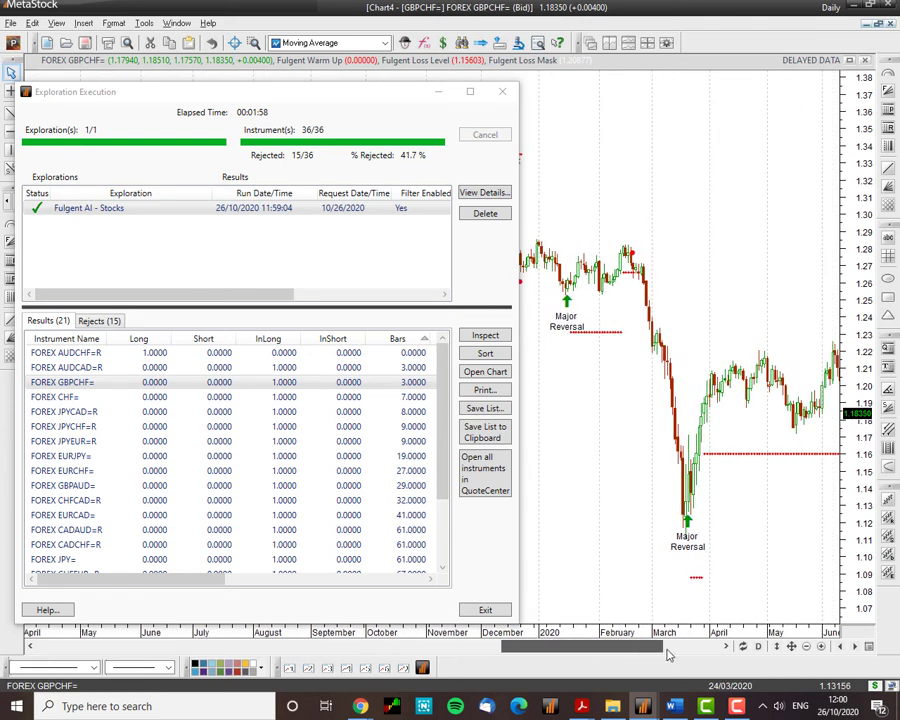
scroll(726, 584, "down", 5)
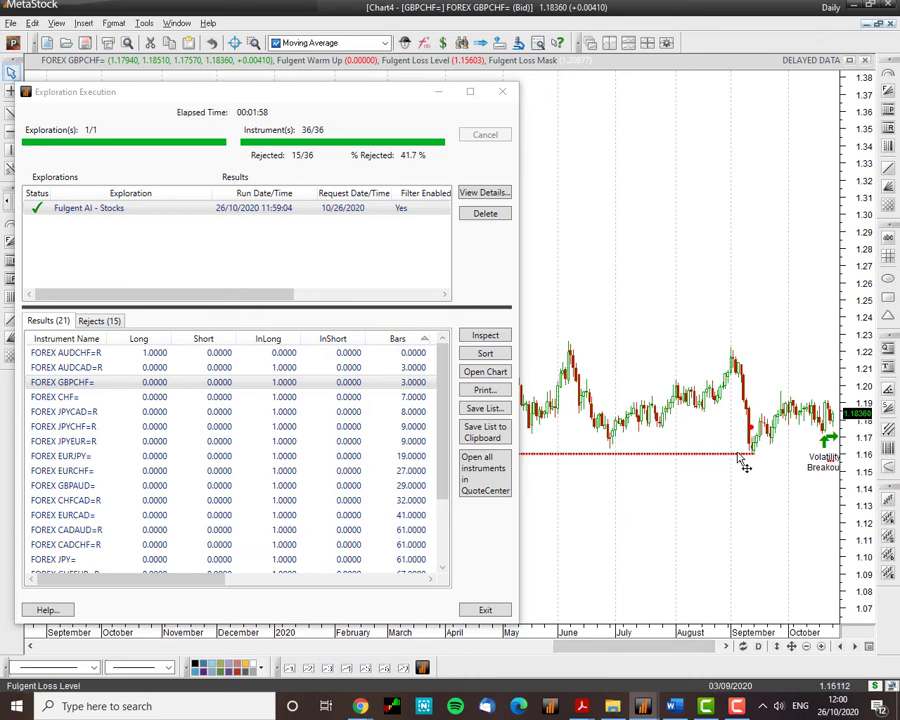
mouse_move(739, 457)
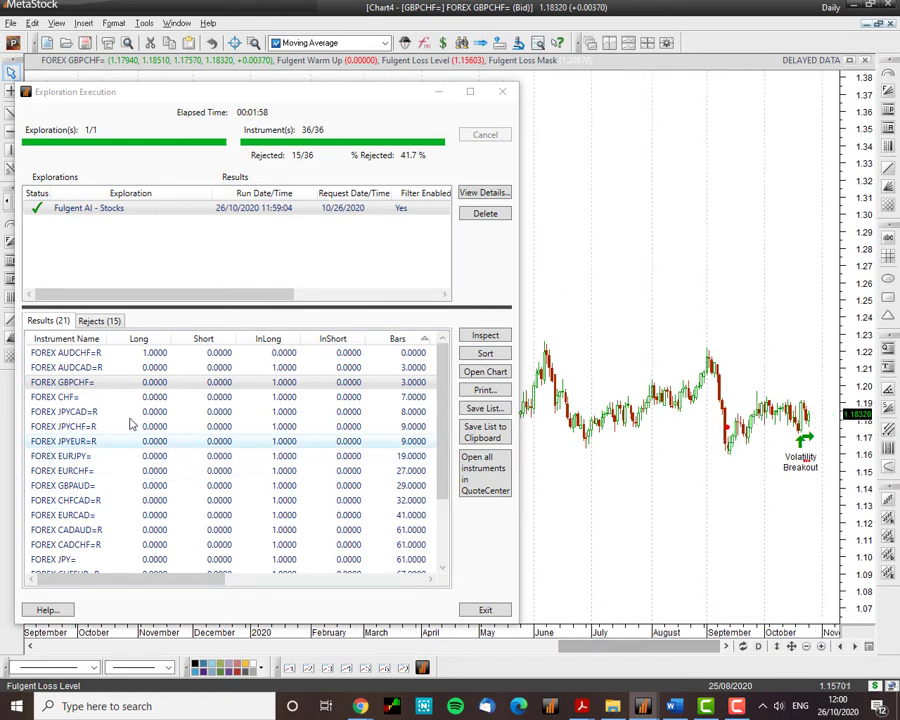
- Open the FOREX EURJPY= chart and scroll back through its Quick Move and Volatility Breakout signals
double_click(75, 458)
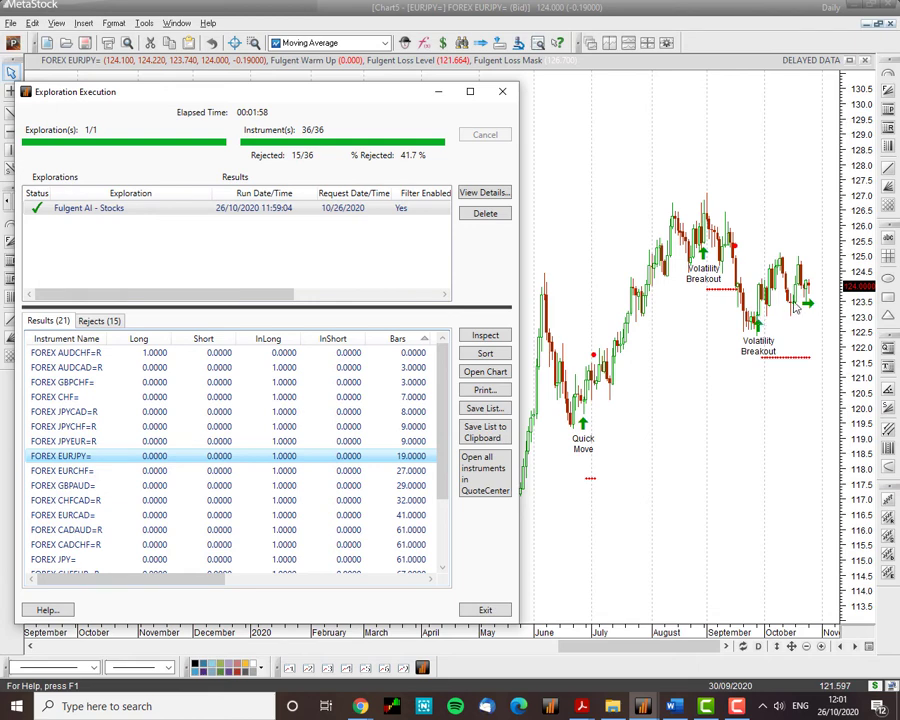
left_click_drag(676, 651, 637, 654)
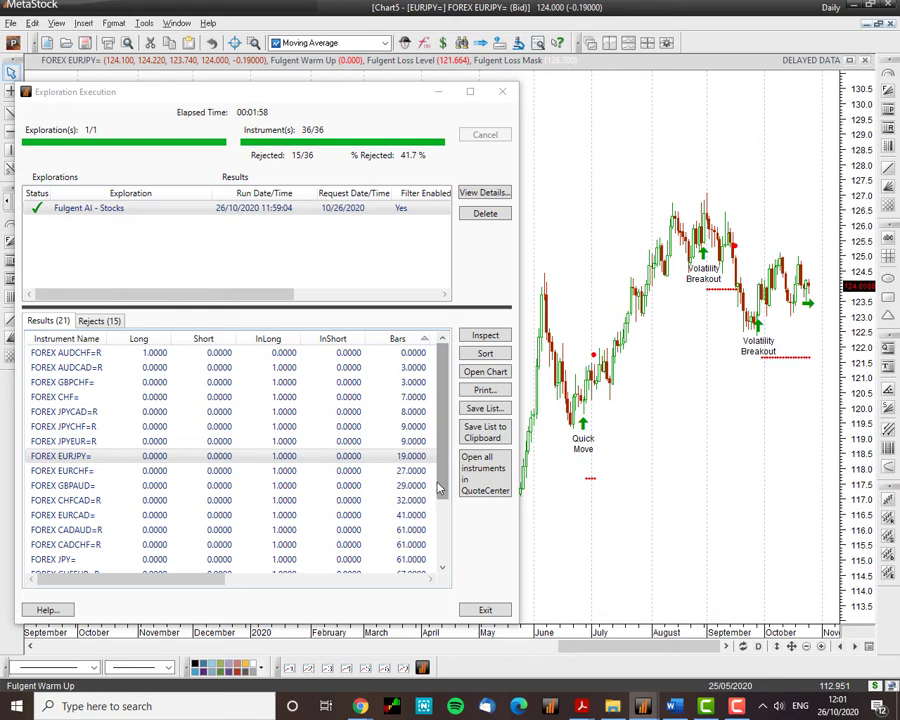
- Sort the exploration results by Bars descending and open the FOREX EUR= chart
left_click(406, 456)
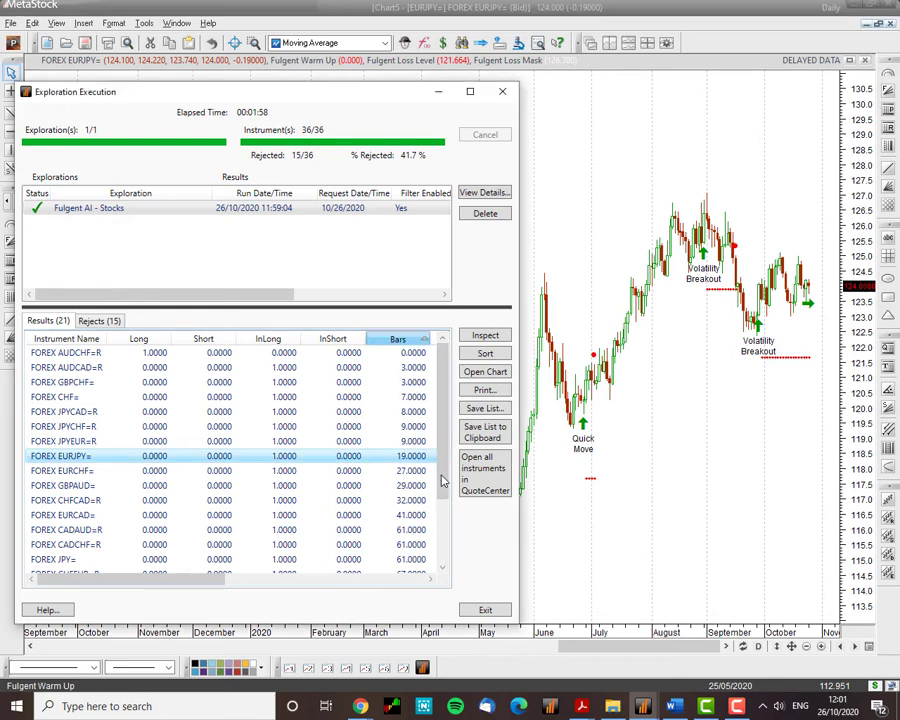
left_click(398, 339)
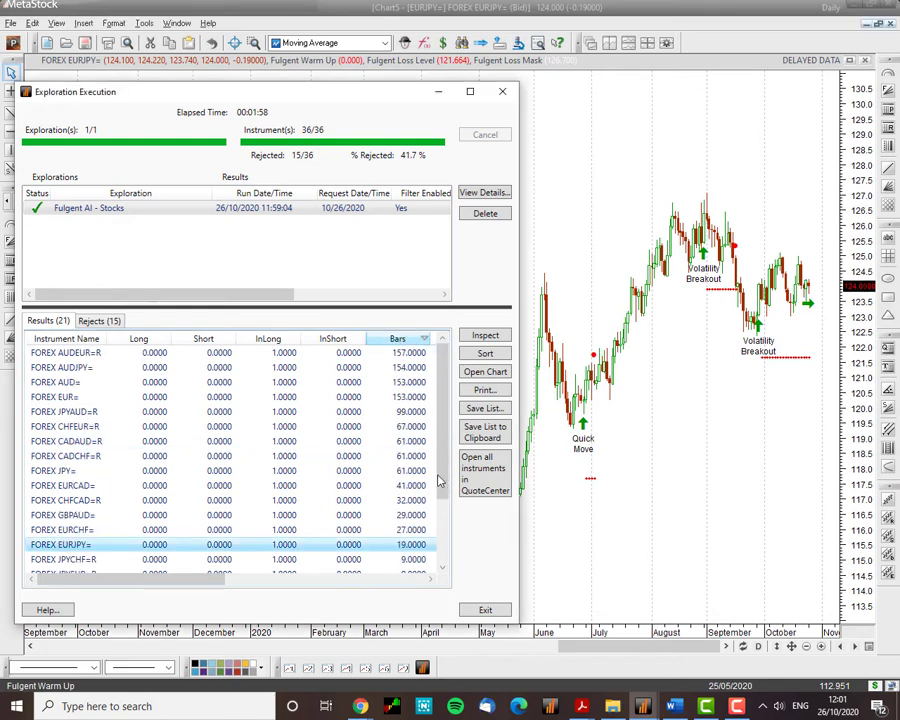
double_click(62, 397)
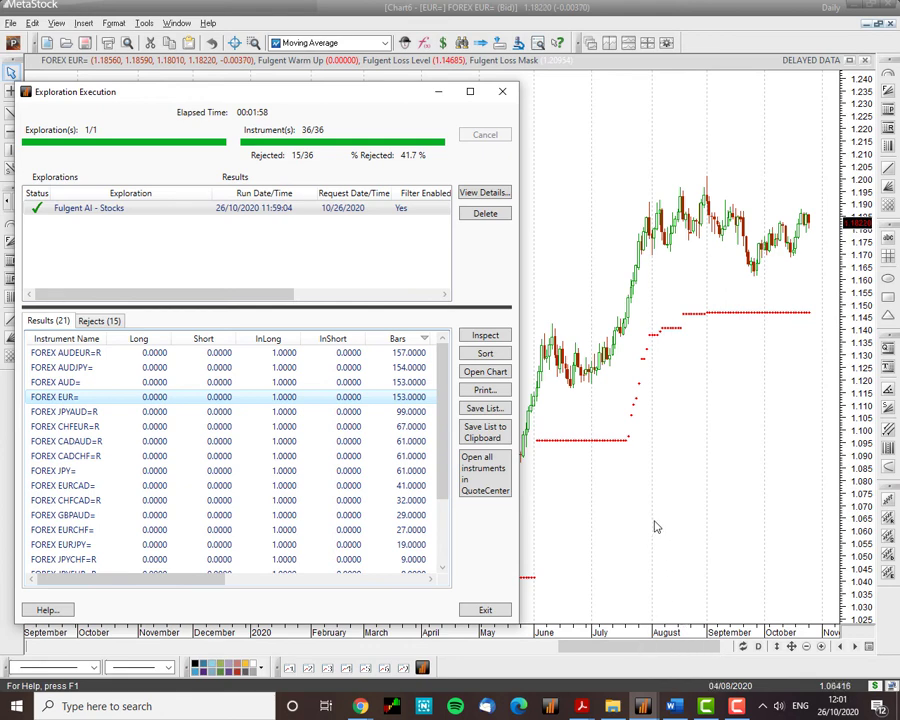
left_click(622, 647)
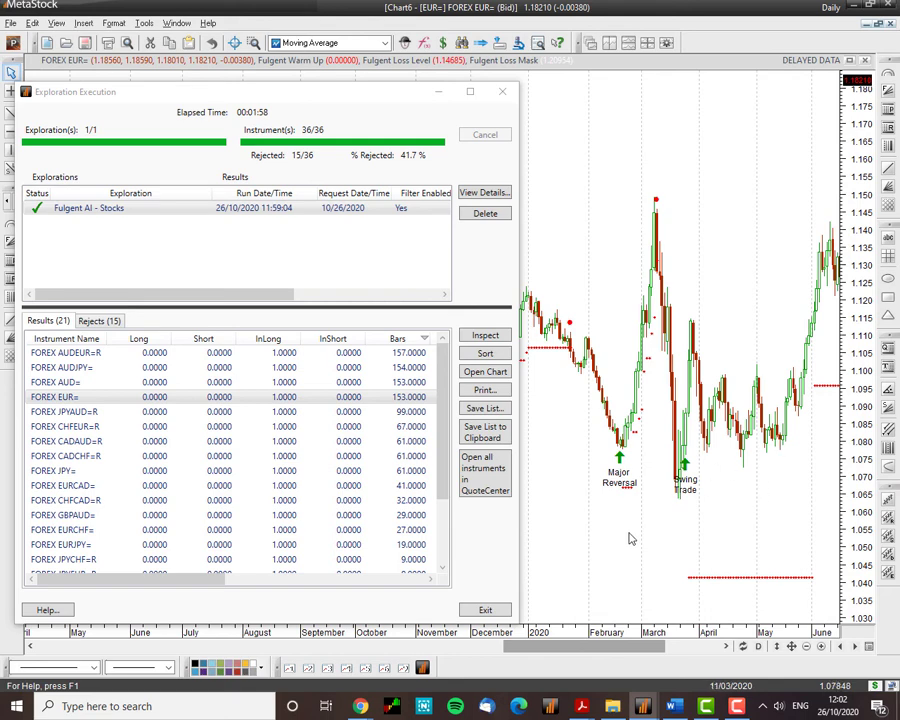
scroll(641, 536, "down", 5)
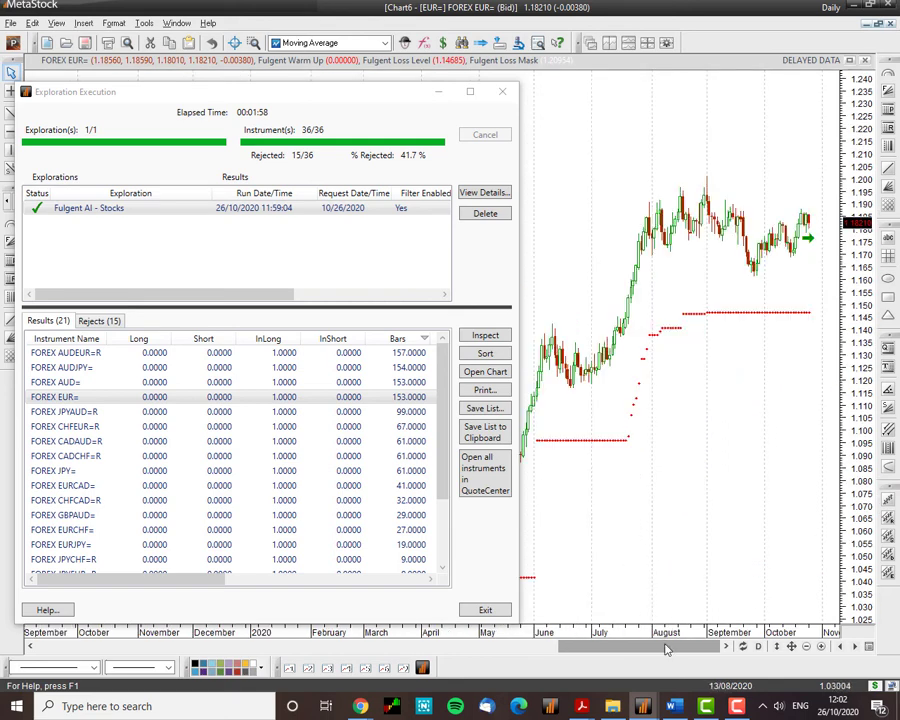
left_click_drag(667, 651, 636, 655)
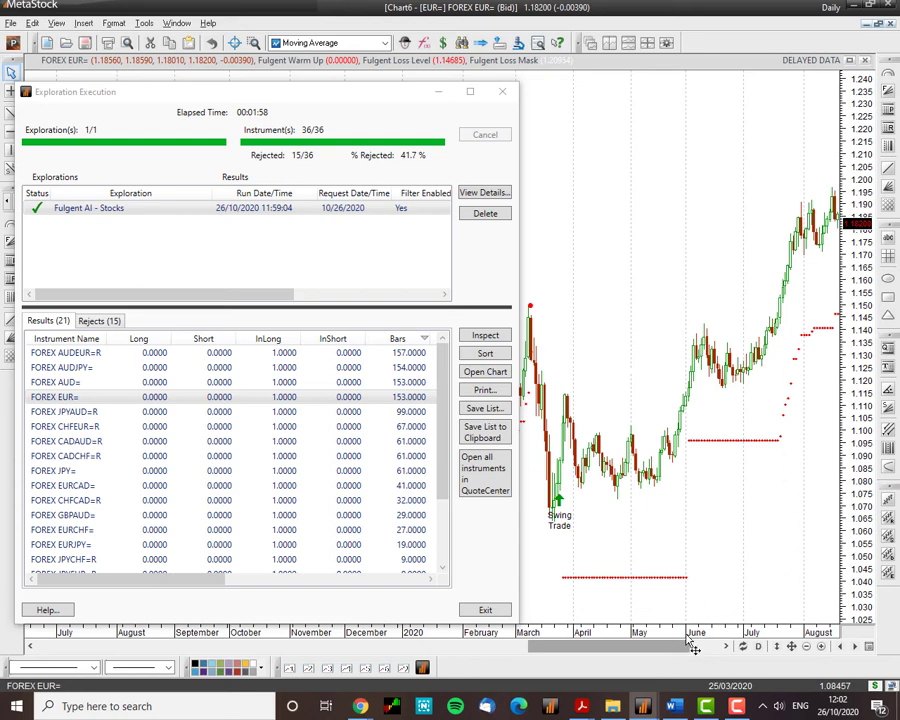
scroll(660, 640, "right", 5)
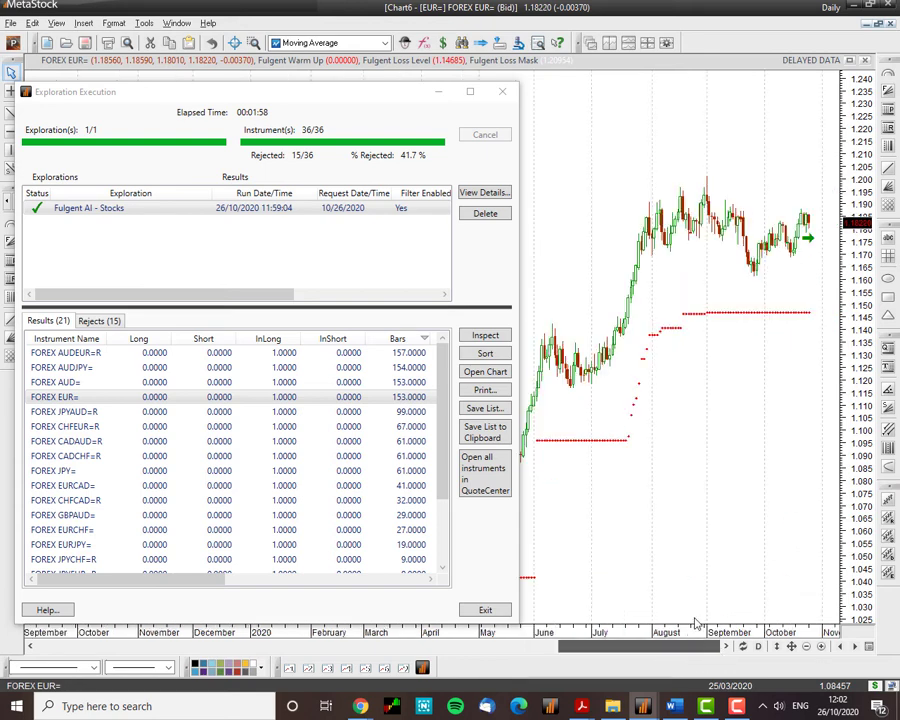